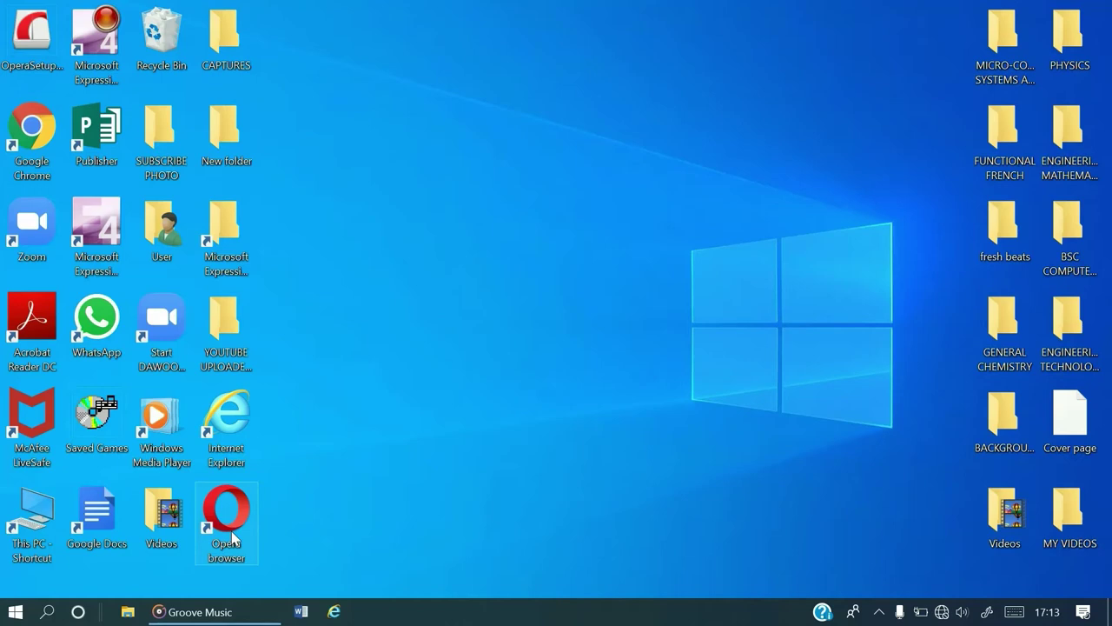
Step: Look over the existing Start menu tiles, then go back to the desktop
{"action": "left_click", "coordinate": [7, 617]}
{"action": "scroll", "coordinate": [286, 483], "scroll_direction": "down", "scroll_amount": 5}
{"action": "scroll", "coordinate": [284, 478], "scroll_direction": "up", "scroll_amount": 5}
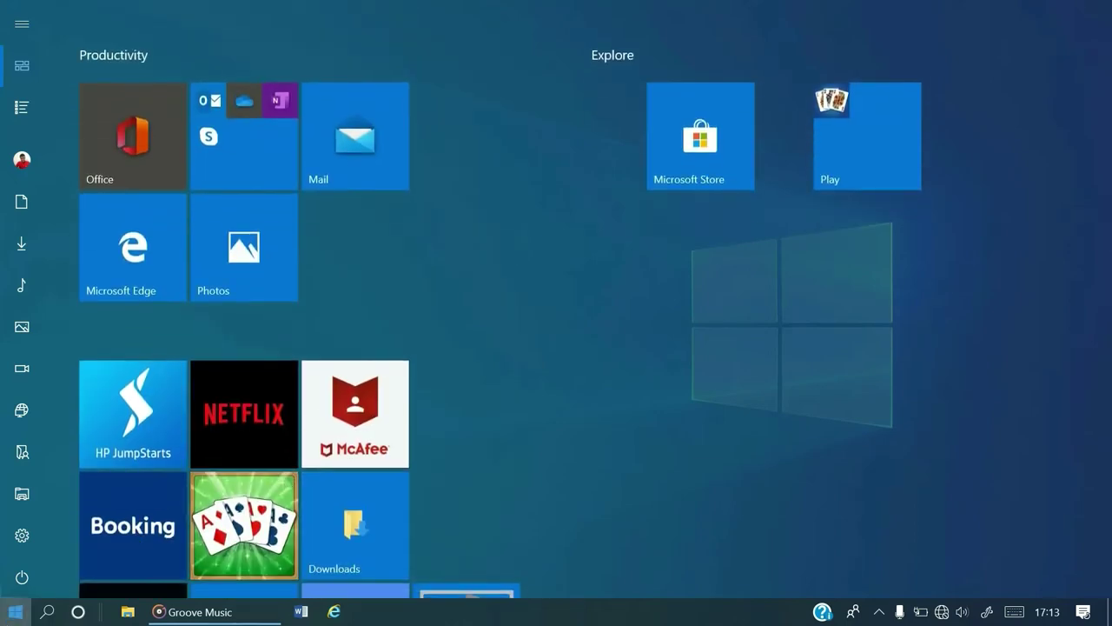
{"action": "left_click", "coordinate": [15, 612]}
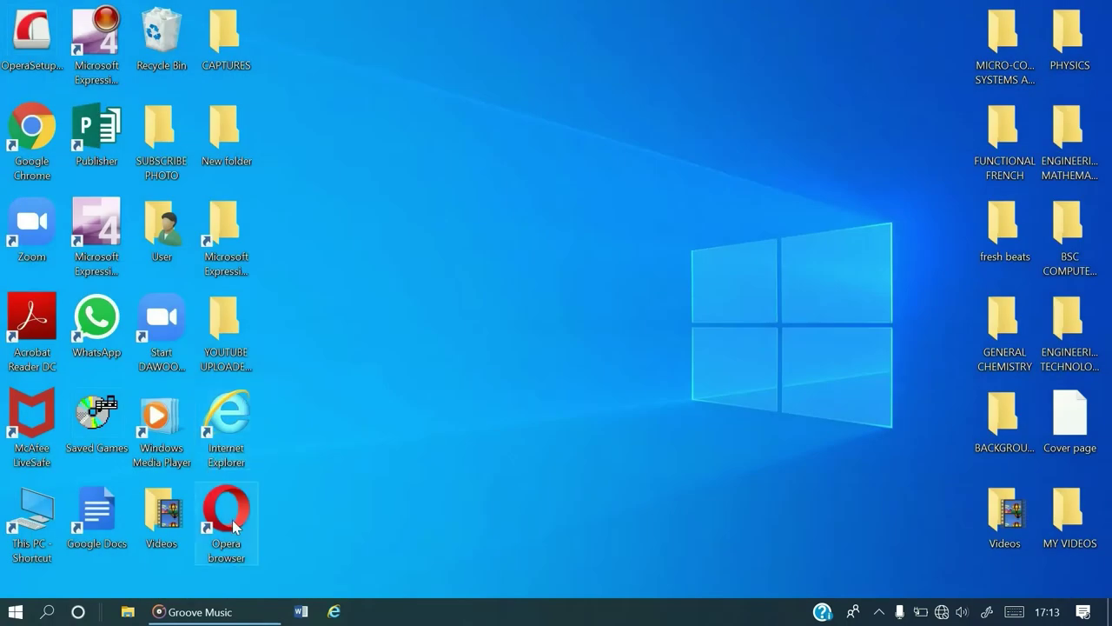
Step: Pin the Opera browser desktop shortcut to Start and check its new tile
{"action": "right_click", "coordinate": [233, 521]}
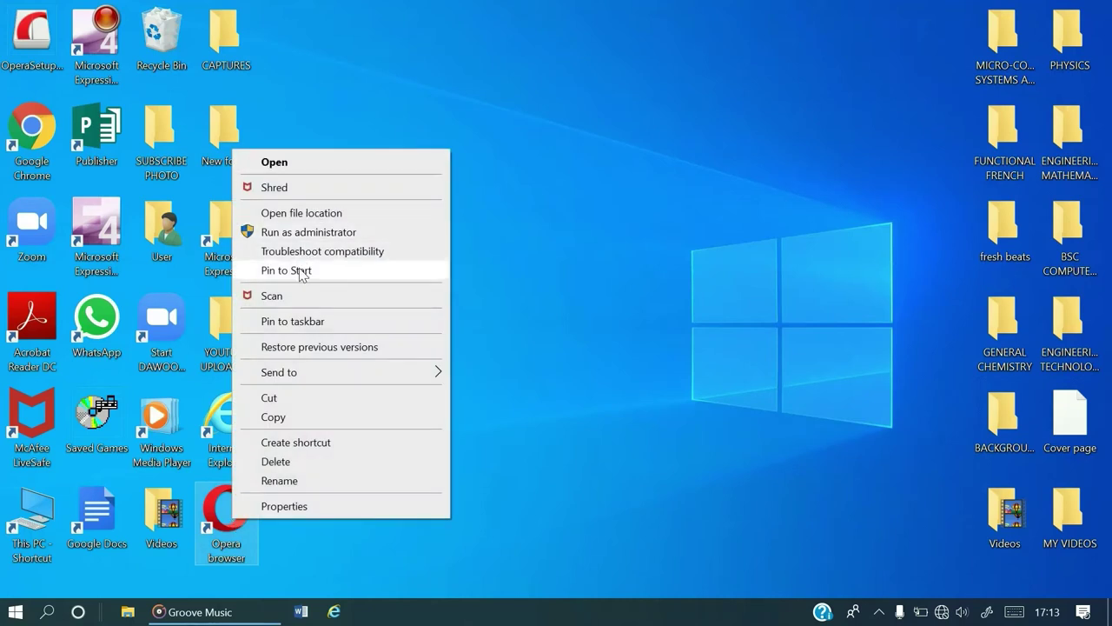
{"action": "left_click", "coordinate": [301, 269]}
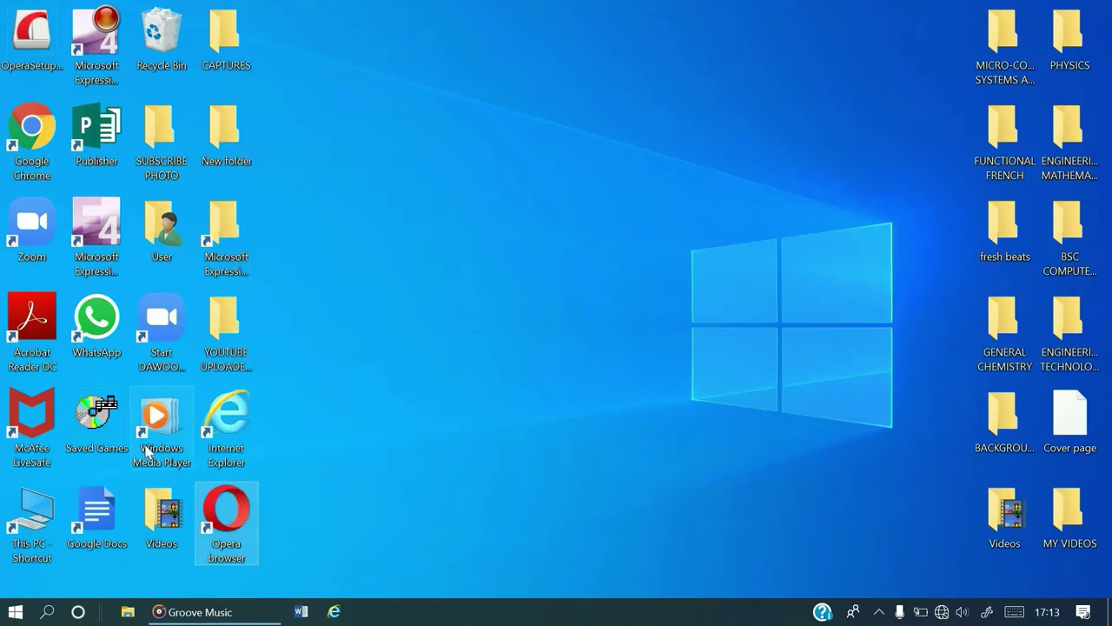
{"action": "left_click", "coordinate": [13, 611]}
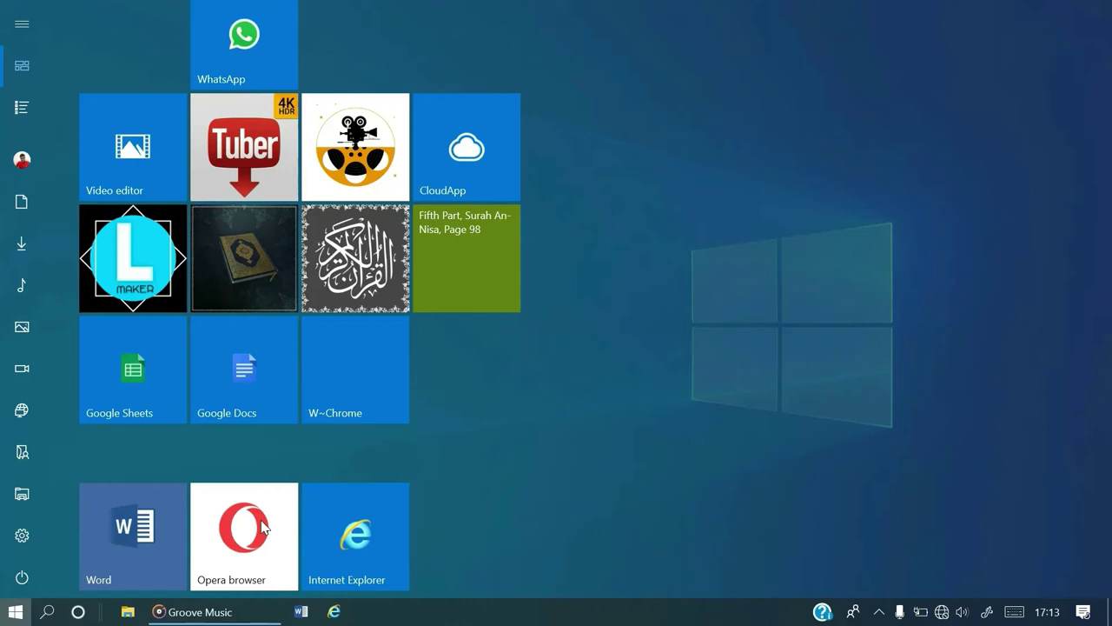
Step: Pin Opera to the taskbar via its Start tile's More menu, then close Start
{"action": "right_click", "coordinate": [263, 528]}
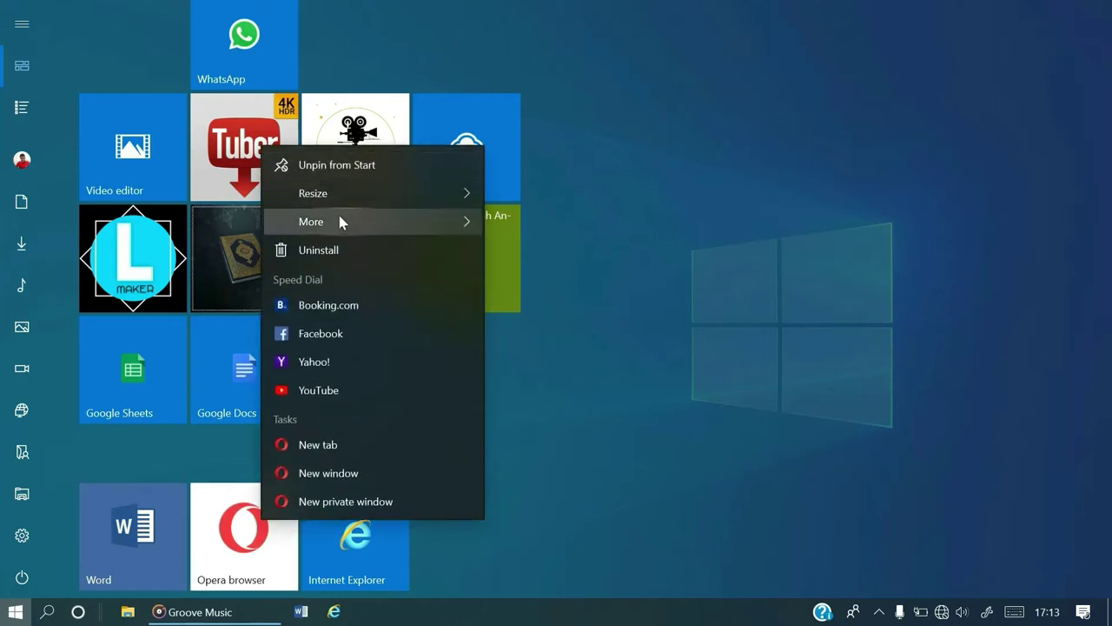
{"action": "mouse_move", "coordinate": [339, 222]}
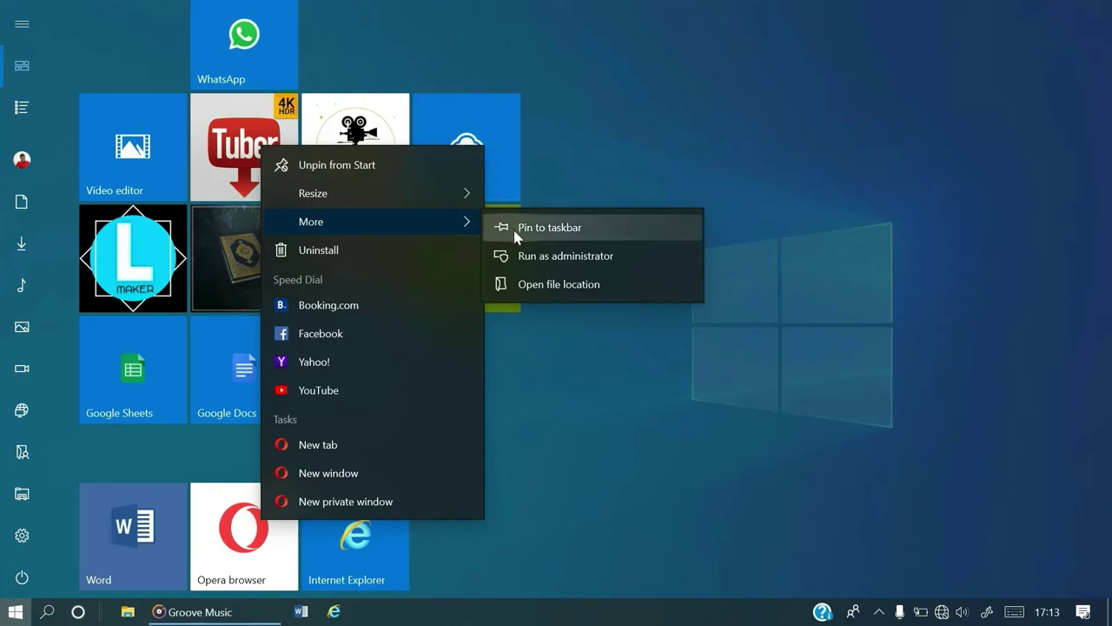
{"action": "left_click", "coordinate": [515, 228]}
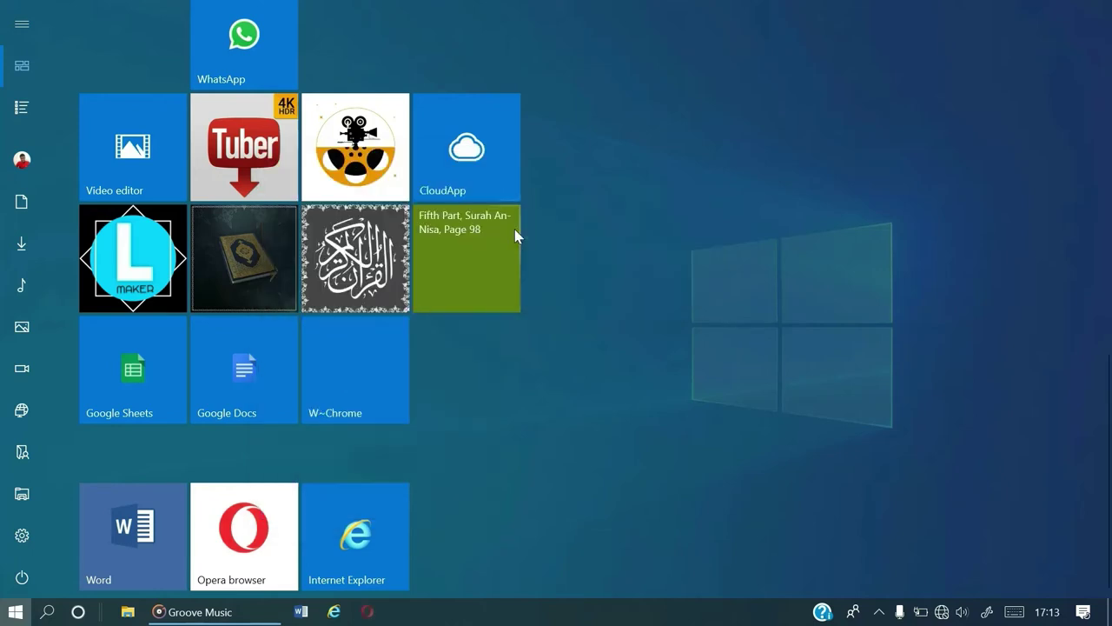
{"action": "left_click", "coordinate": [16, 612]}
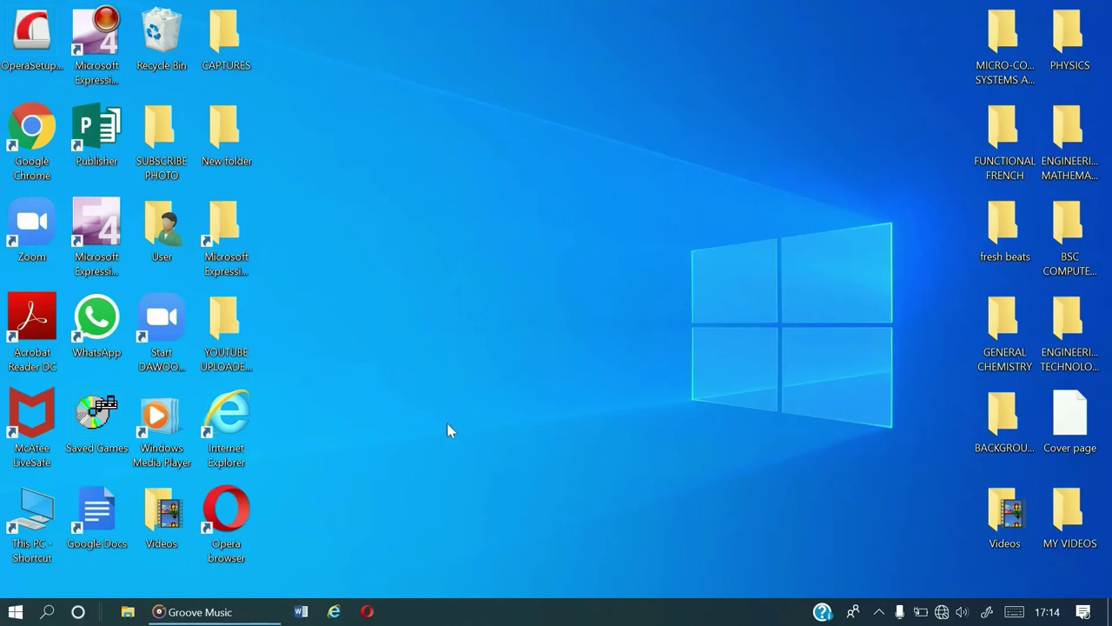
Step: Unpin the Opera icon from the taskbar
{"action": "right_click", "coordinate": [366, 614]}
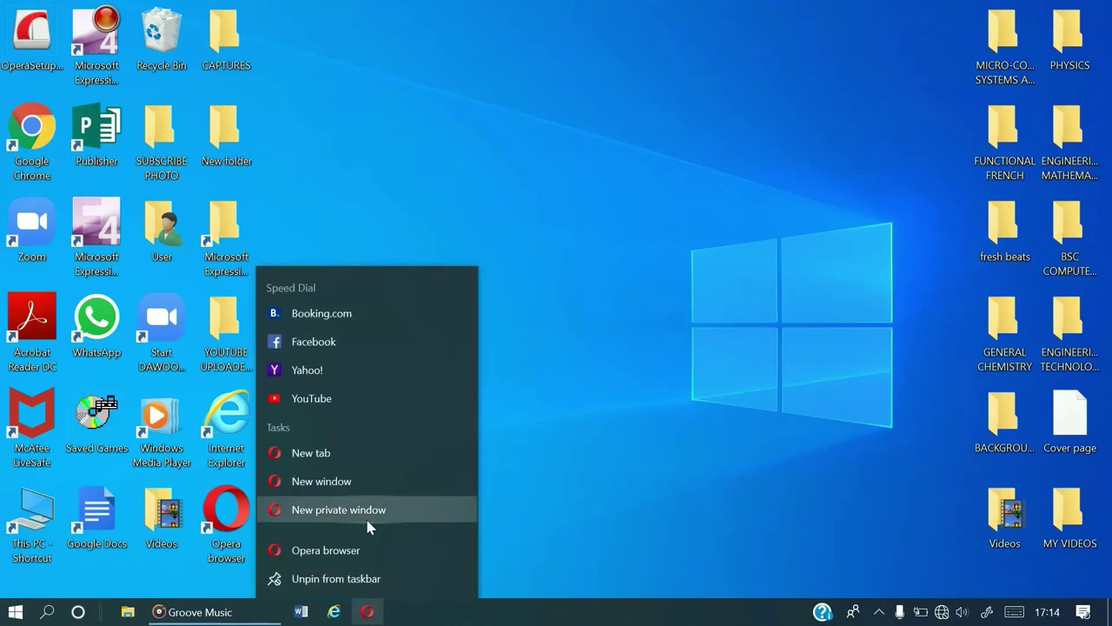
{"action": "left_click", "coordinate": [352, 580]}
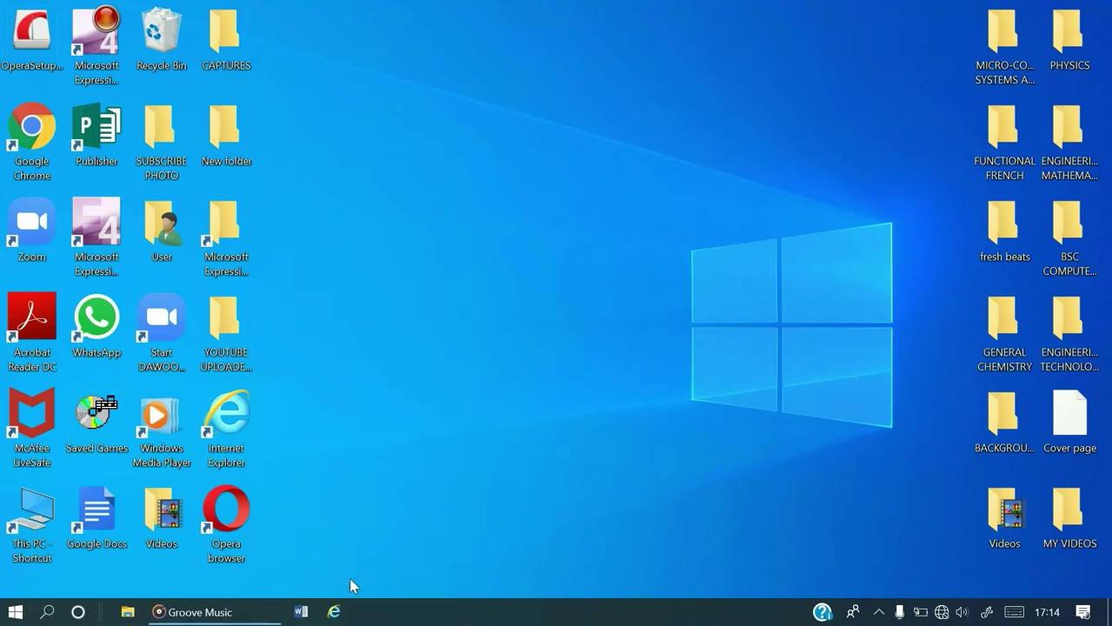
Step: Unpin the Opera browser tile from Start, leaving the Productivity and Explore groups in view
{"action": "left_click", "coordinate": [16, 615]}
{"action": "scroll", "coordinate": [315, 456], "scroll_direction": "down", "scroll_amount": 5}
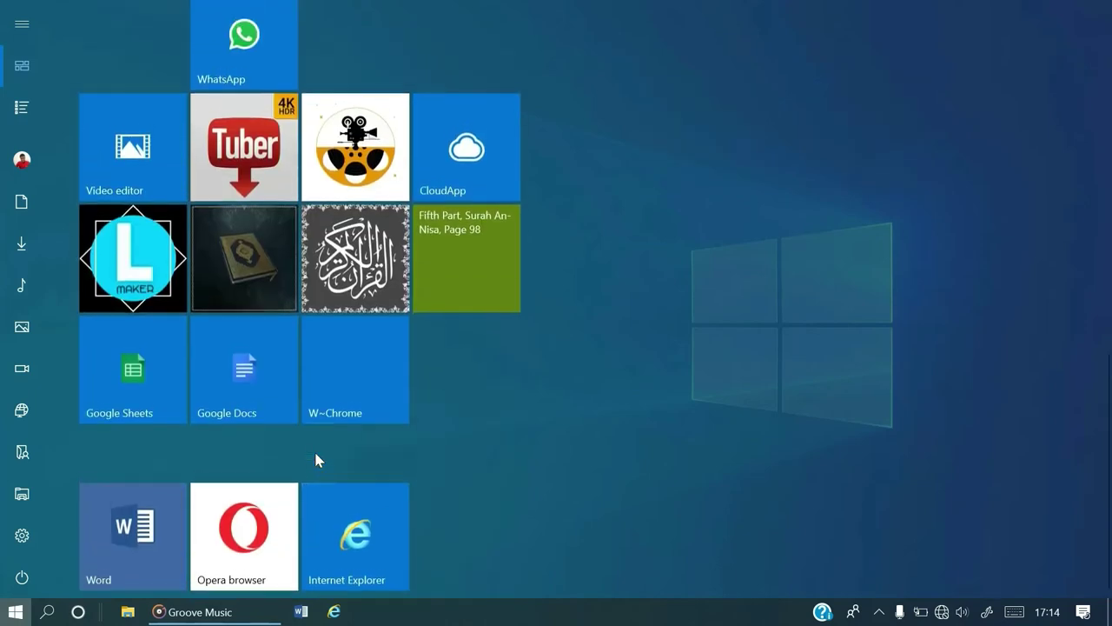
{"action": "right_click", "coordinate": [243, 499]}
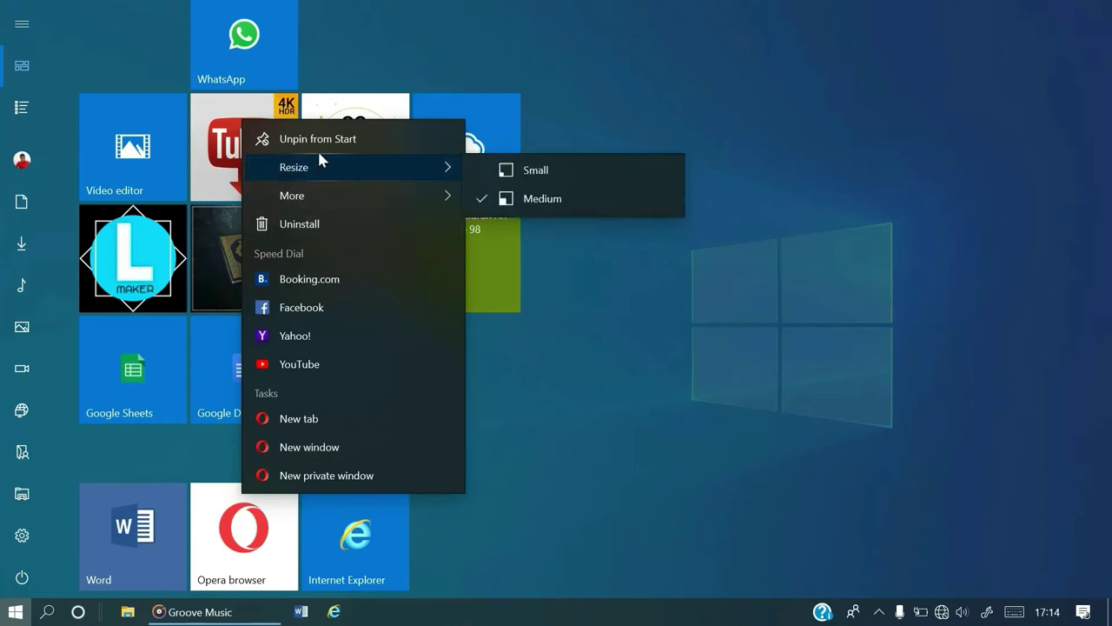
{"action": "mouse_move", "coordinate": [320, 161]}
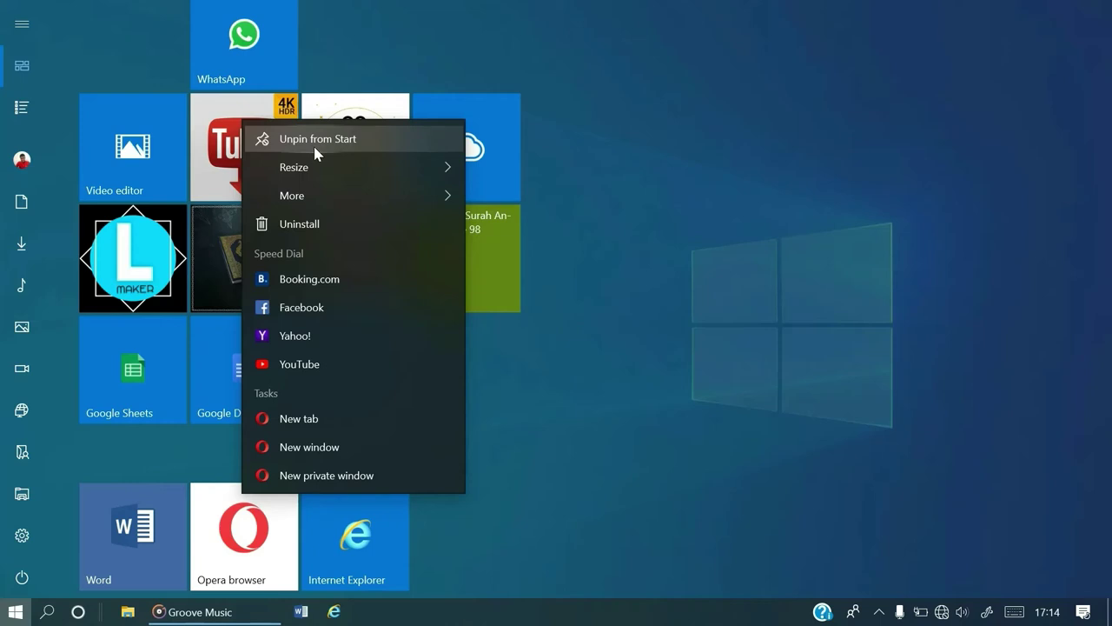
{"action": "left_click", "coordinate": [316, 151]}
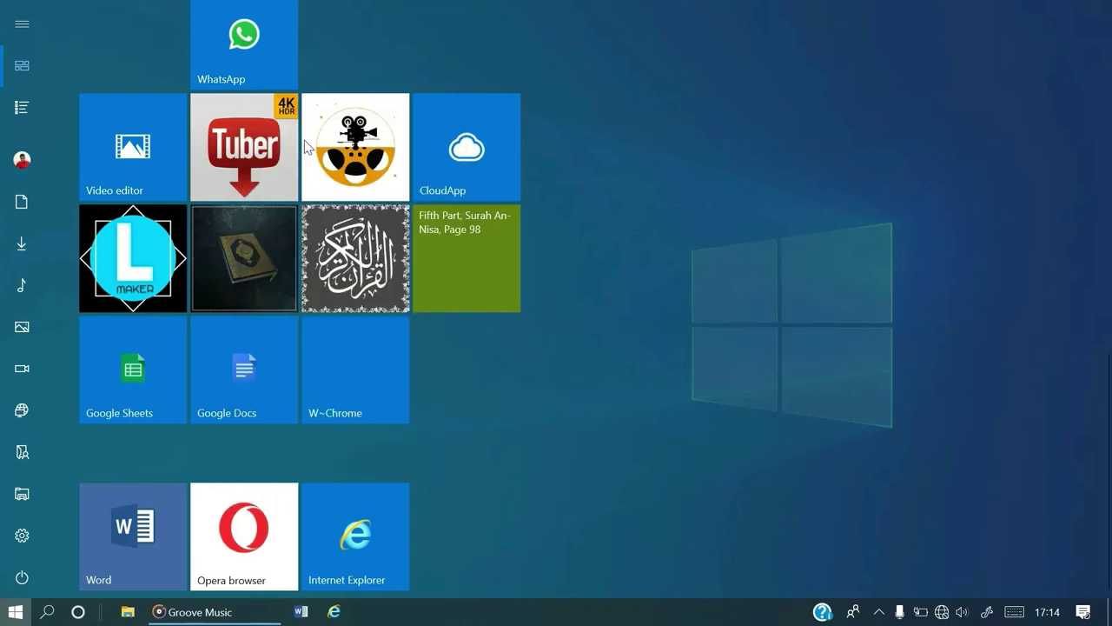
{"action": "scroll", "coordinate": [481, 447], "scroll_direction": "up", "scroll_amount": 10}
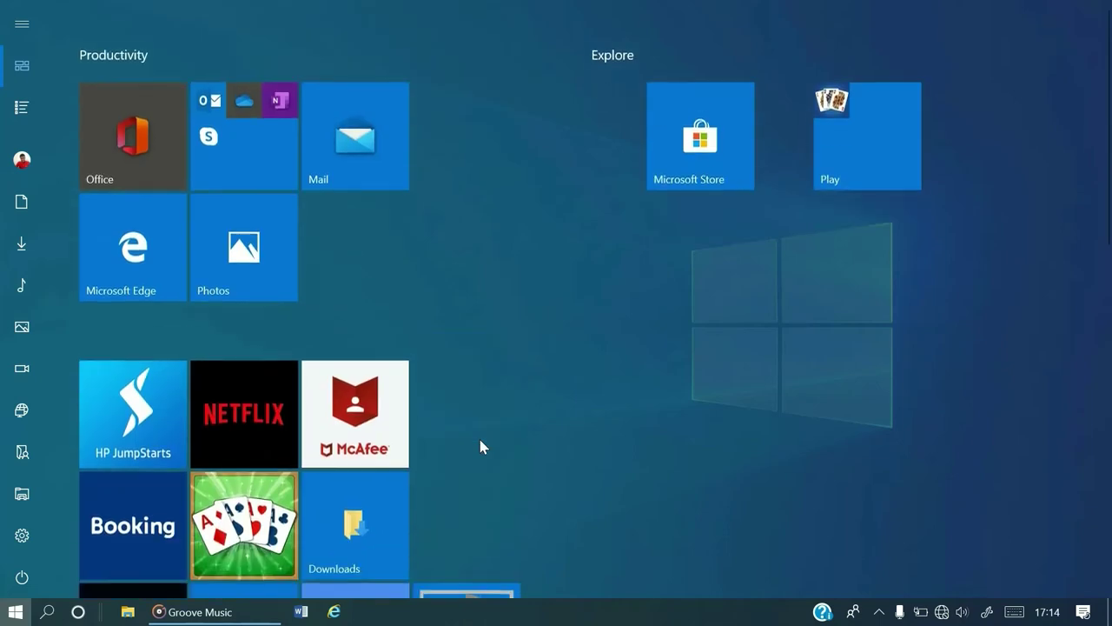
Step: Close Start and delete the Opera browser shortcut from the desktop
{"action": "left_click", "coordinate": [26, 619]}
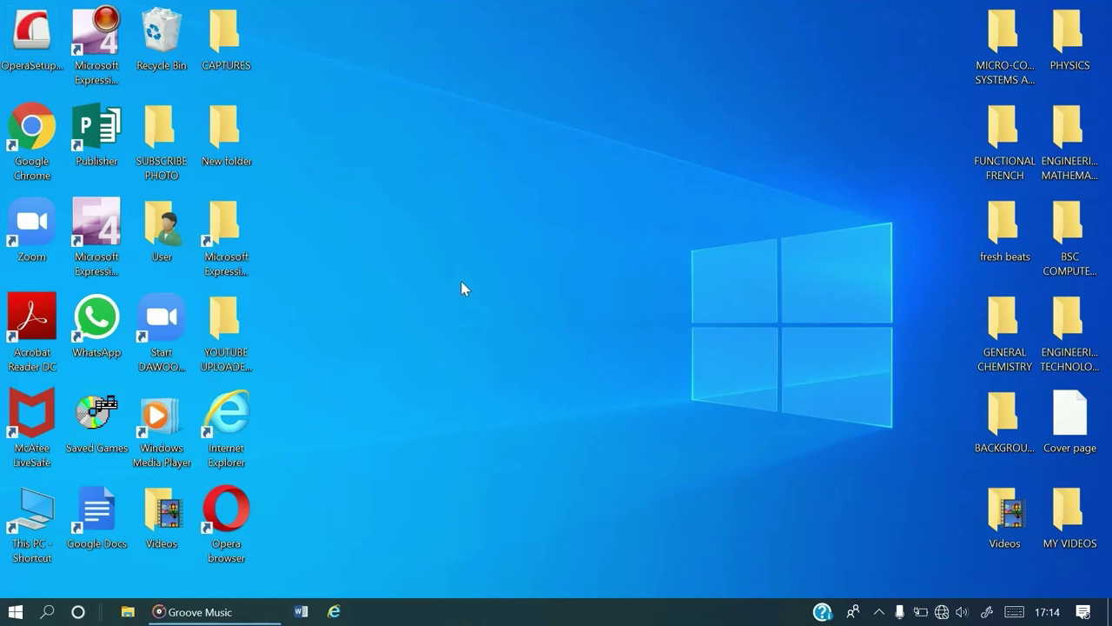
{"action": "right_click", "coordinate": [223, 539]}
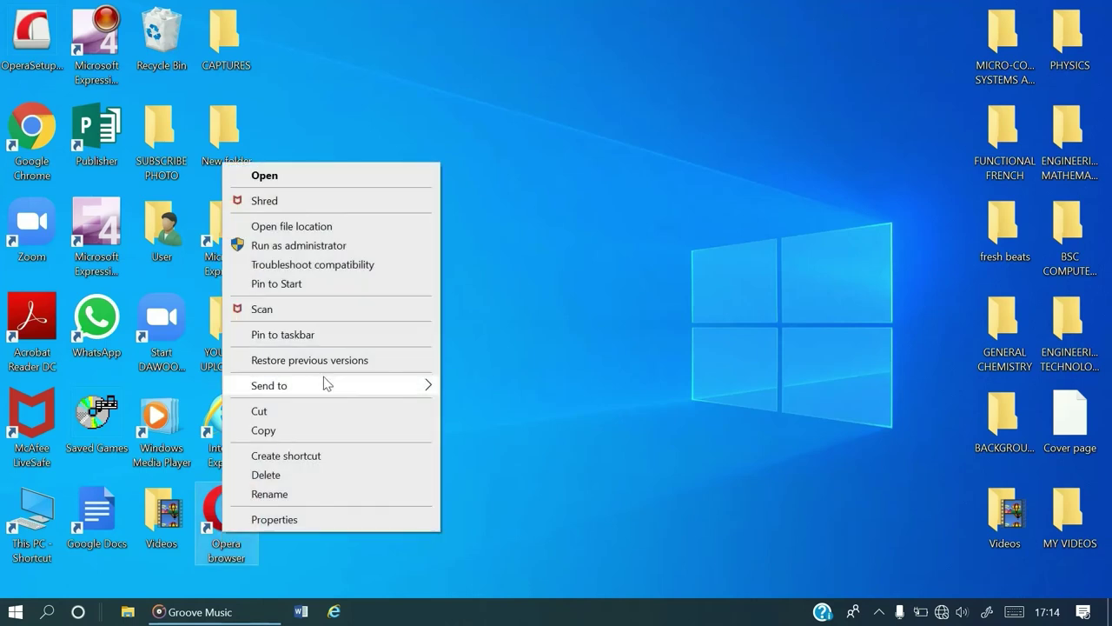
{"action": "left_click", "coordinate": [253, 481]}
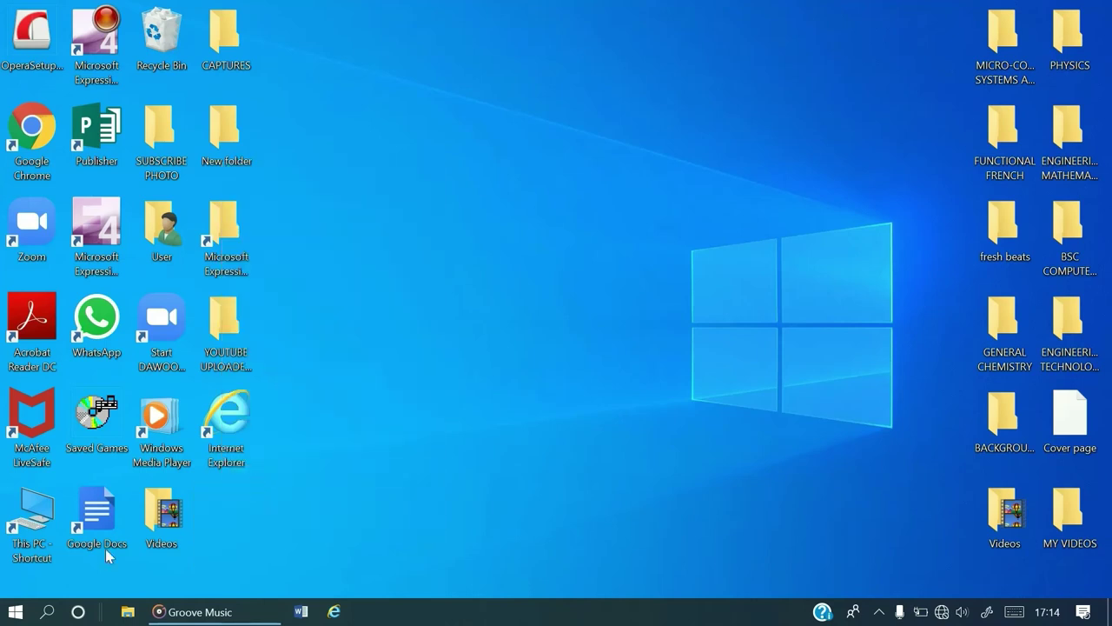
Step: Search Start for 'OPER' and pin the Opera browser result to Start
{"action": "left_click", "coordinate": [16, 612]}
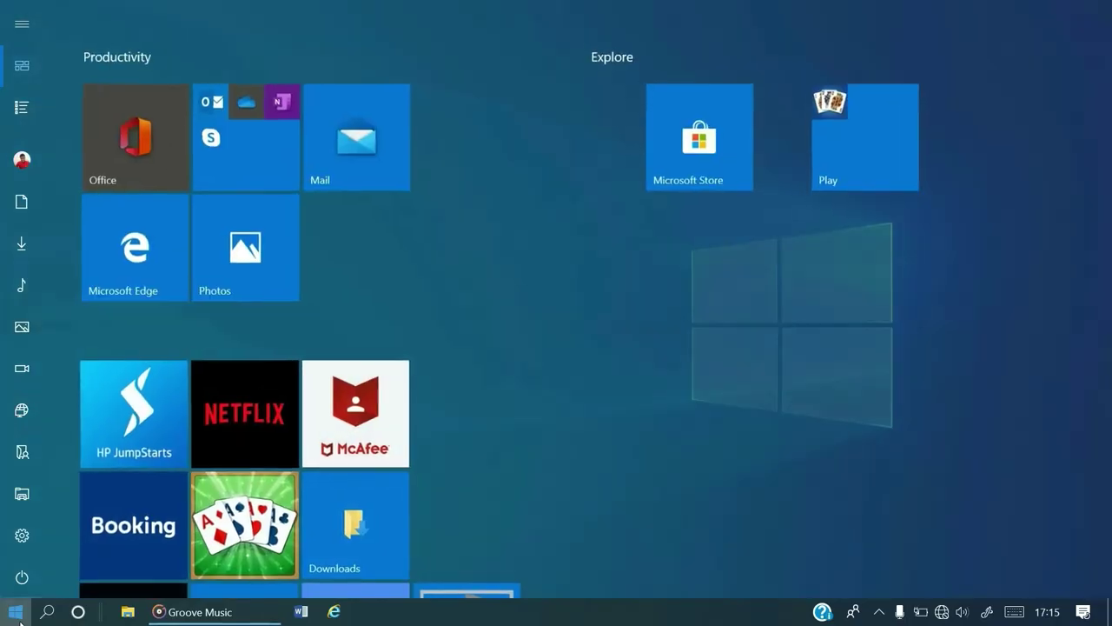
{"action": "type", "text": "OPER"}
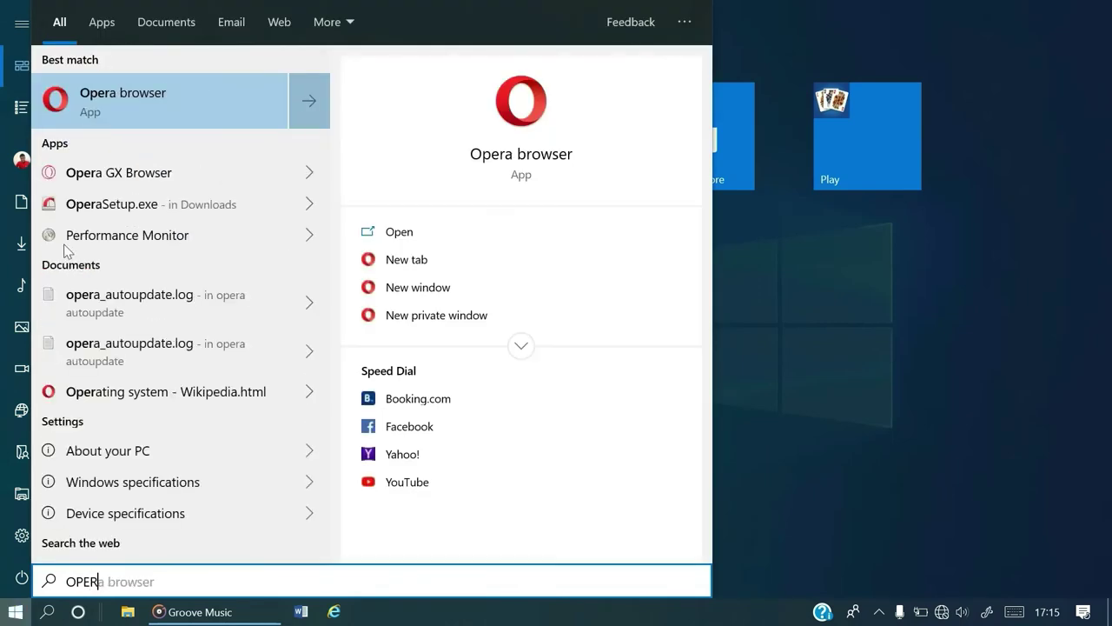
{"action": "right_click", "coordinate": [122, 121]}
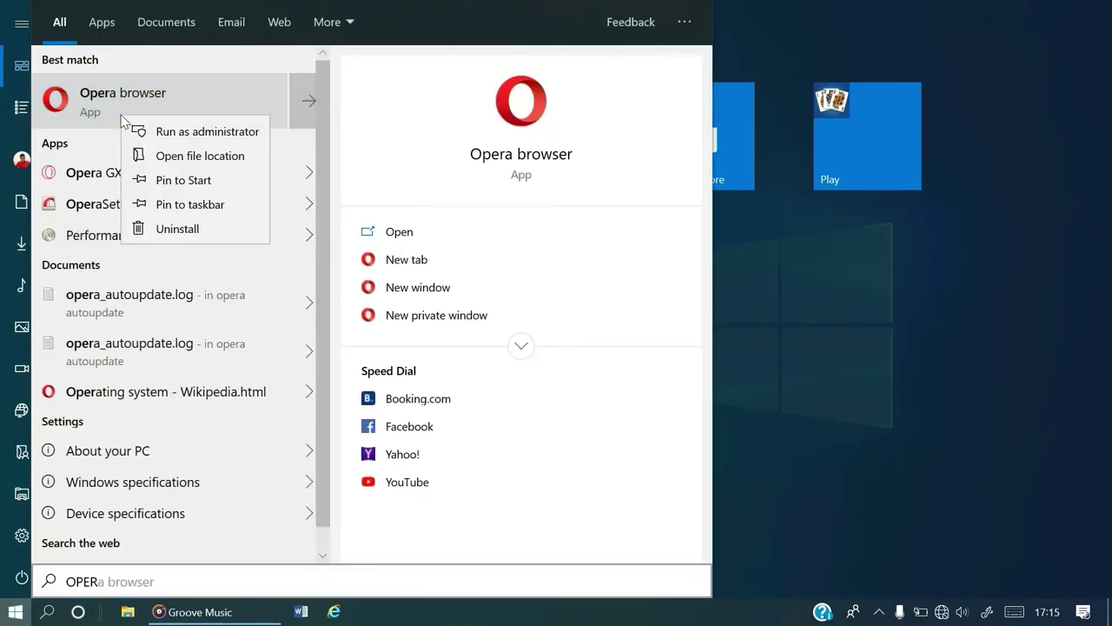
{"action": "left_click", "coordinate": [156, 179]}
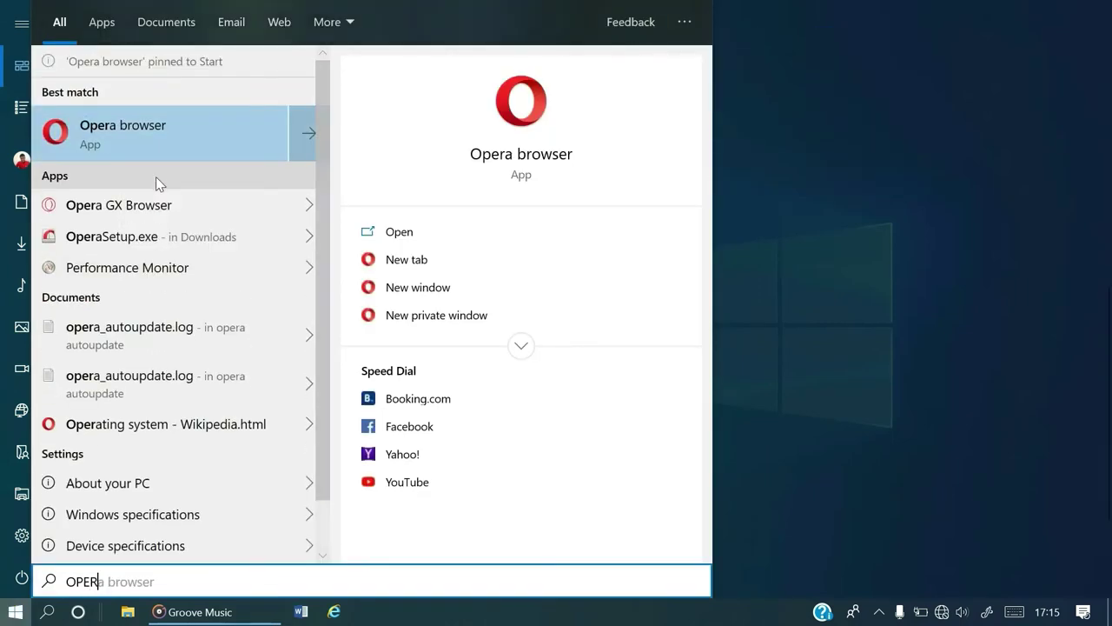
Step: Close the search, then reopen Start and scroll to the new Opera tile
{"action": "left_click", "coordinate": [12, 612]}
{"action": "left_click", "coordinate": [12, 611]}
{"action": "left_click", "coordinate": [12, 612]}
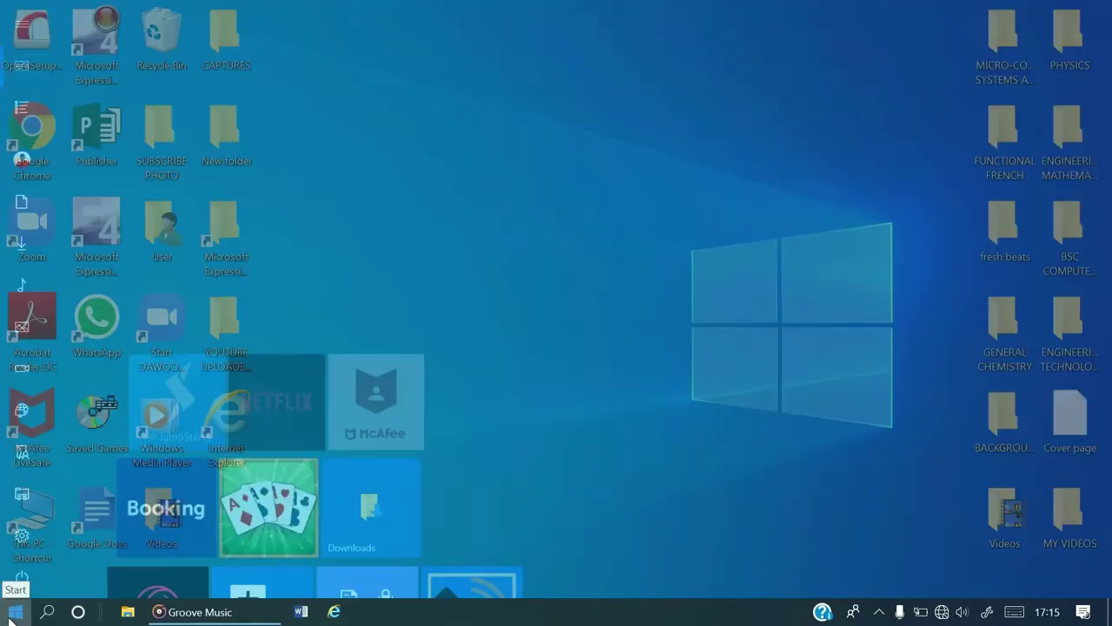
{"action": "scroll", "coordinate": [385, 399], "scroll_direction": "down", "scroll_amount": 5}
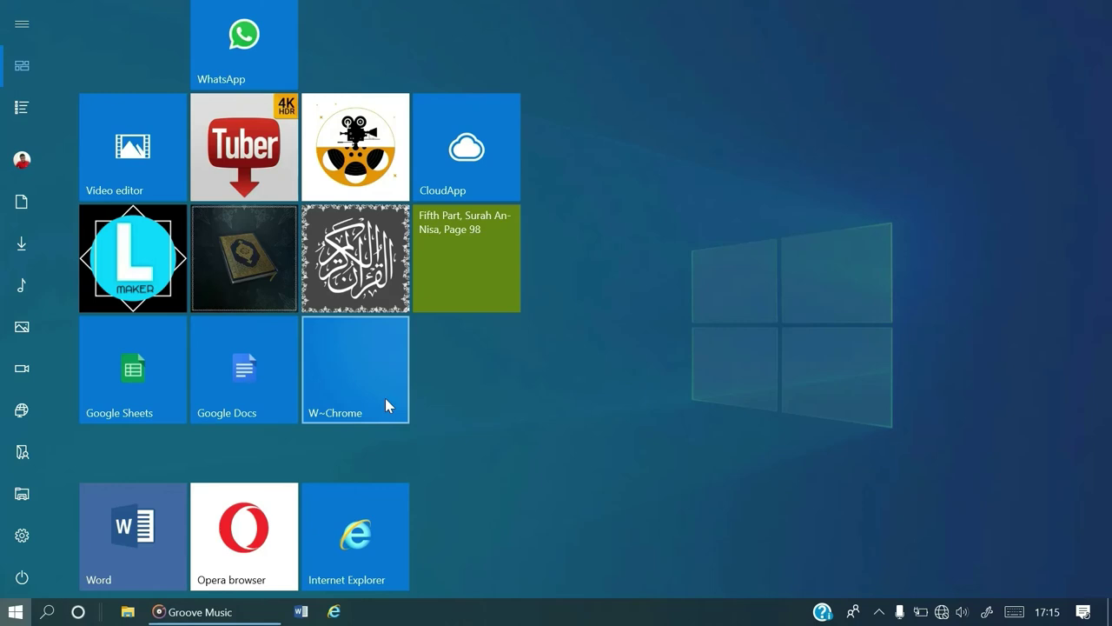
Step: Show the More submenu for the Opera browser Start tile
{"action": "right_click", "coordinate": [258, 516]}
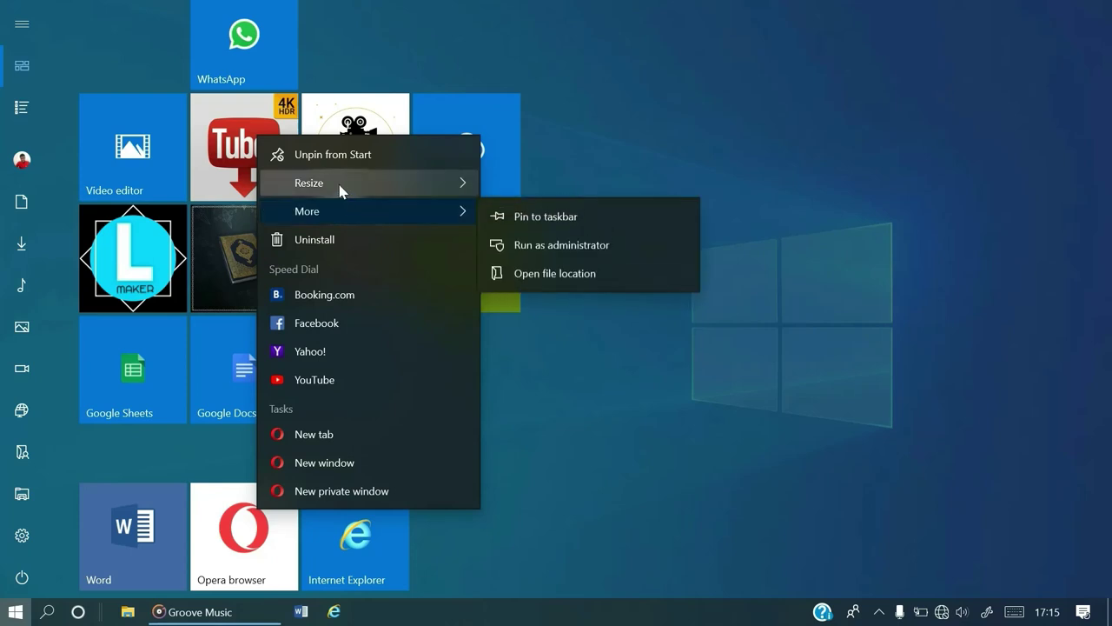
{"action": "mouse_move", "coordinate": [365, 213]}
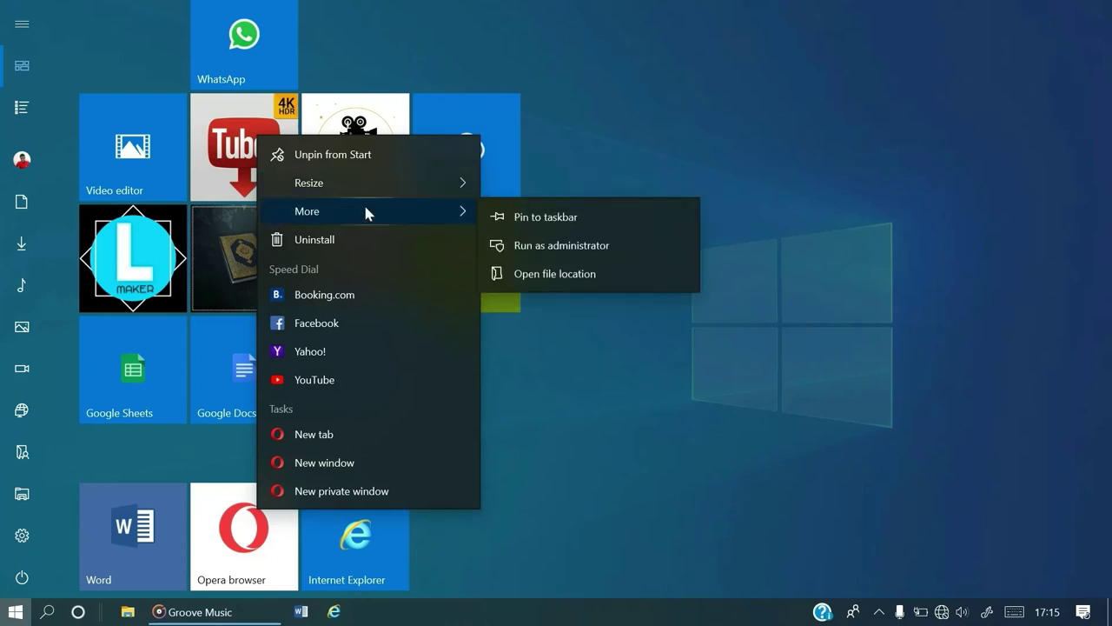
Step: From Opera's file location, send it to Desktop (create shortcut) and close the Programs folder
{"action": "left_click", "coordinate": [540, 275]}
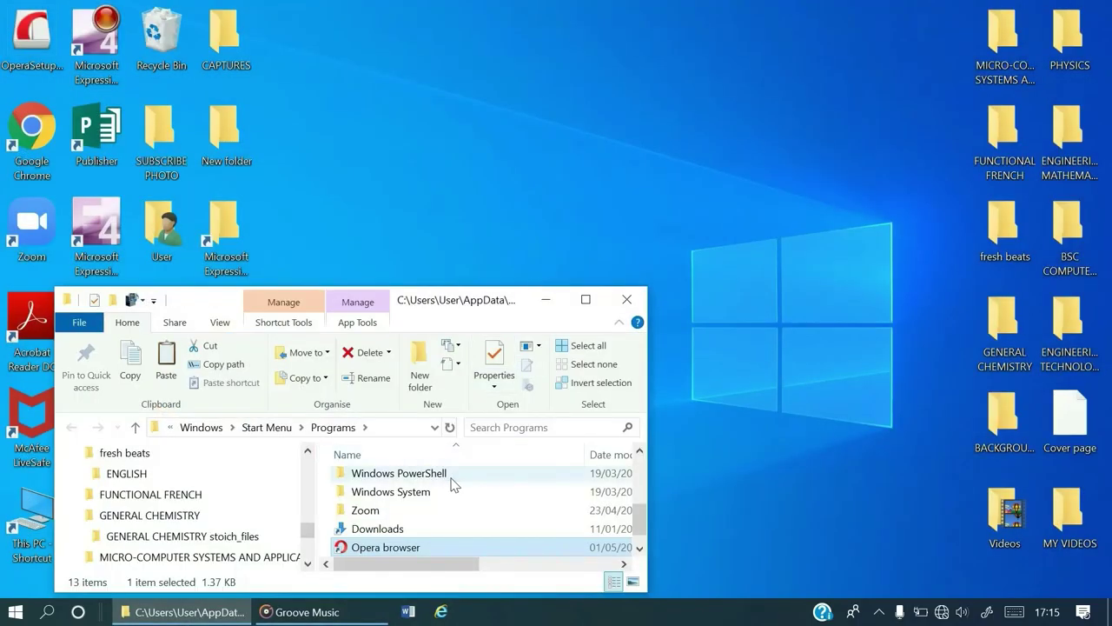
{"action": "right_click", "coordinate": [439, 544]}
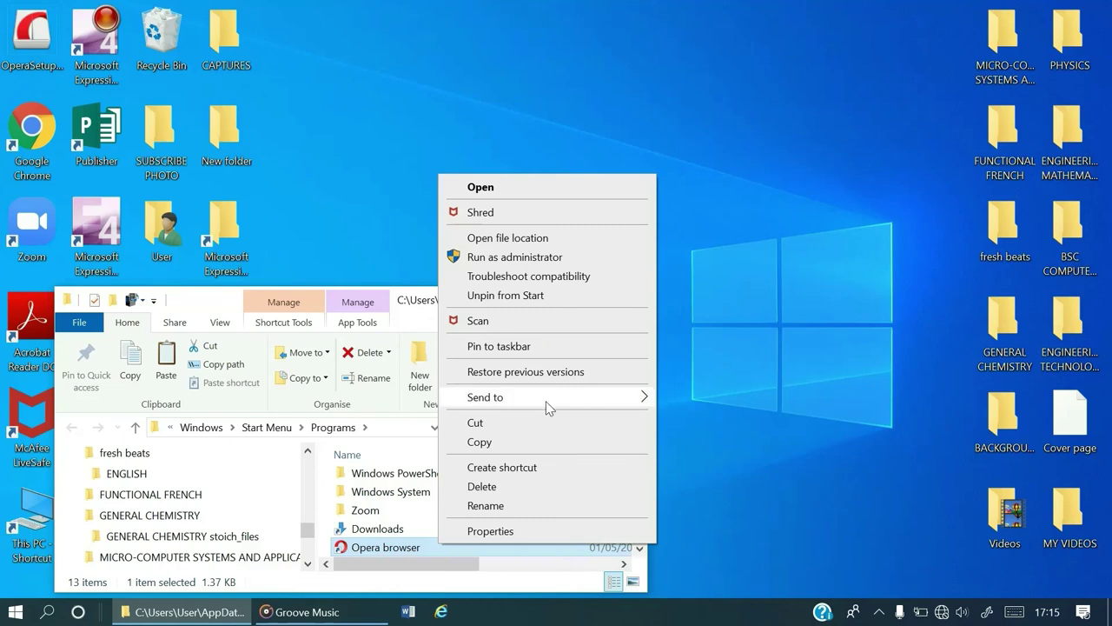
{"action": "mouse_move", "coordinate": [543, 405]}
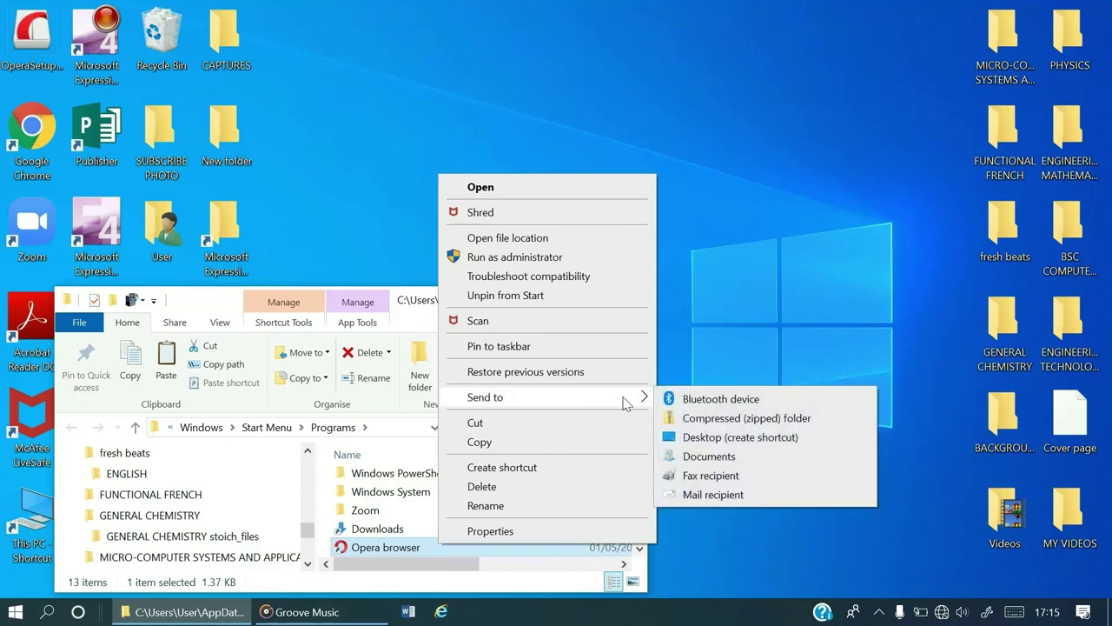
{"action": "left_click", "coordinate": [695, 442]}
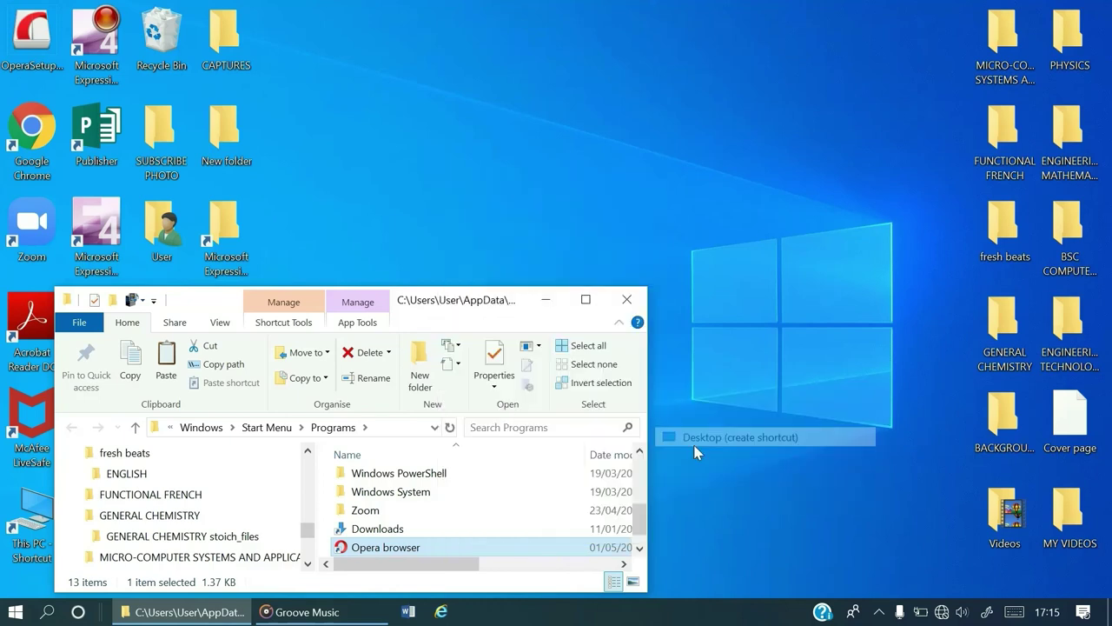
{"action": "left_click", "coordinate": [628, 300]}
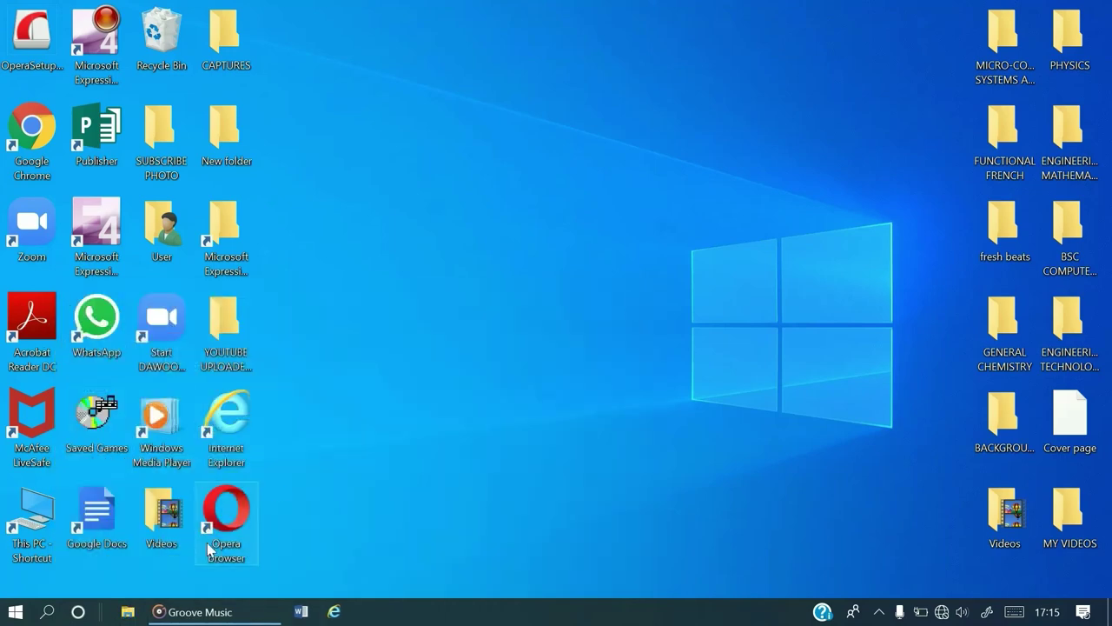